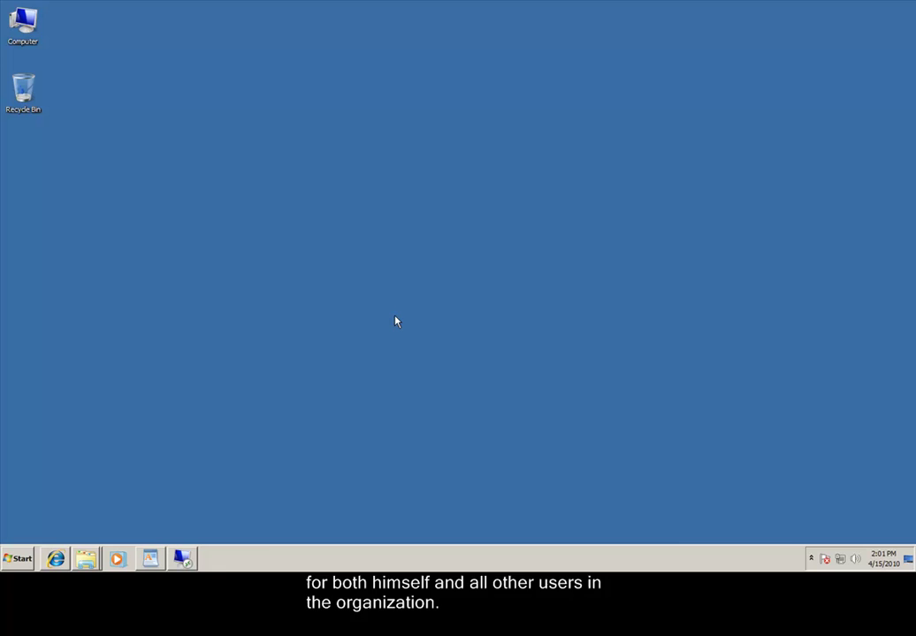
Relaunch the browser, sign in as Testuser1, and show the empty Inbox Rules list under Organize E-Mail.
key(super+r)
key(Return)
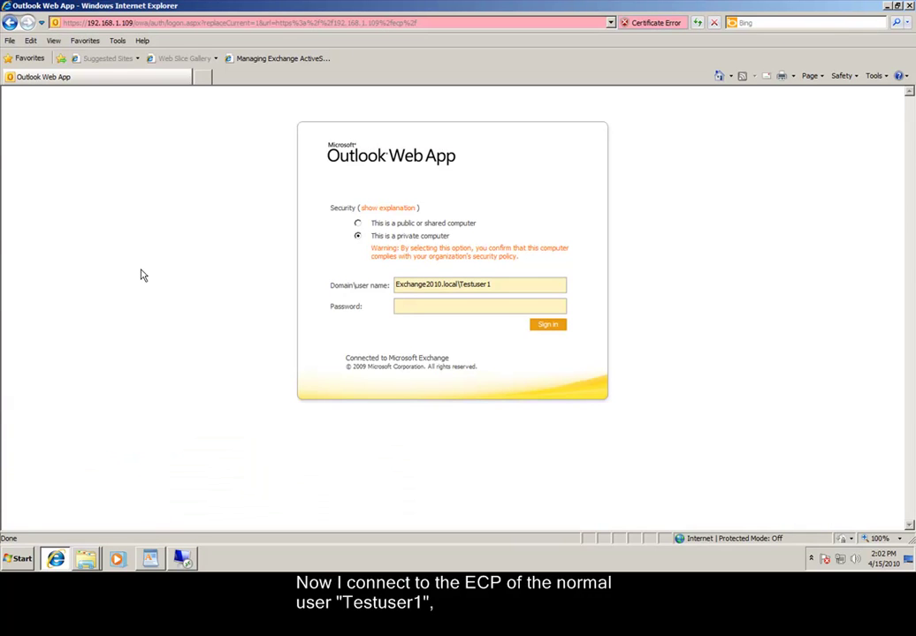
key(Tab)
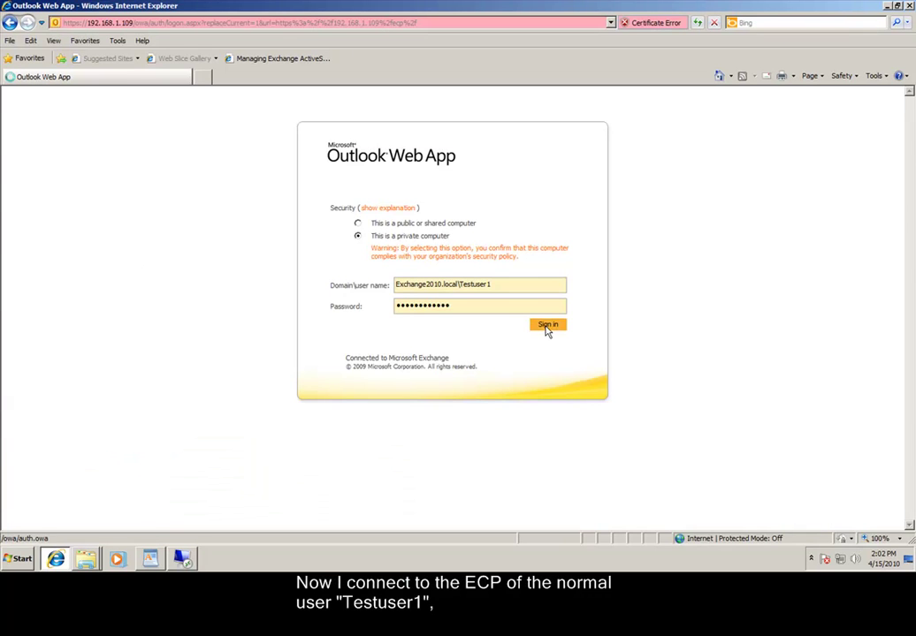
click(546, 326)
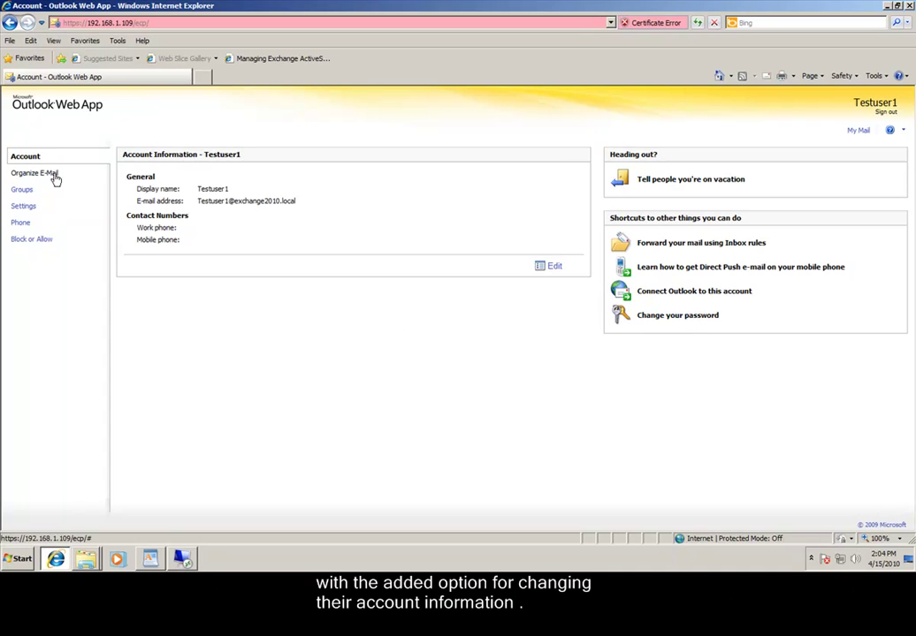
click(55, 177)
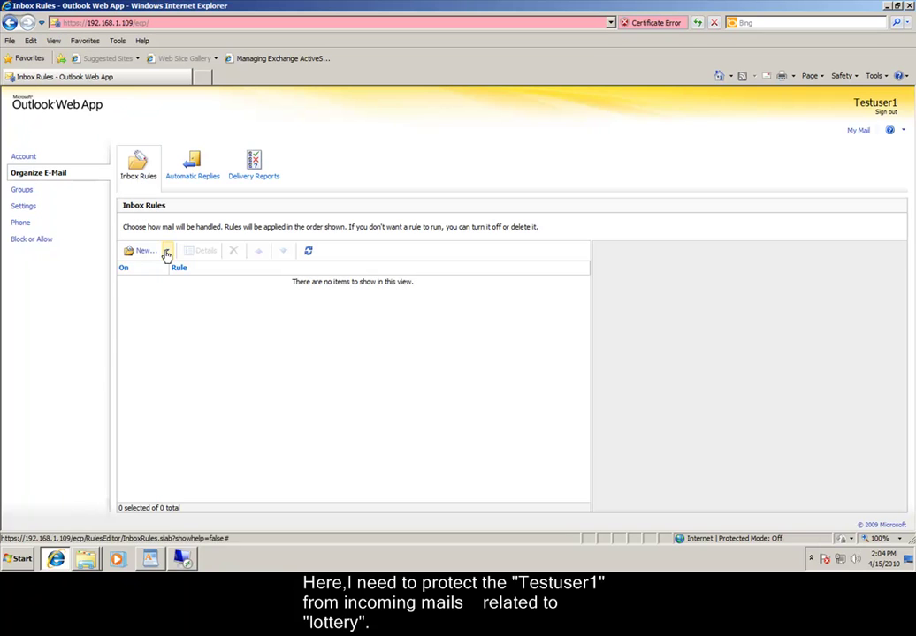
Start a new rule for arriving messages that match 'lottery' in the subject.
click(166, 253)
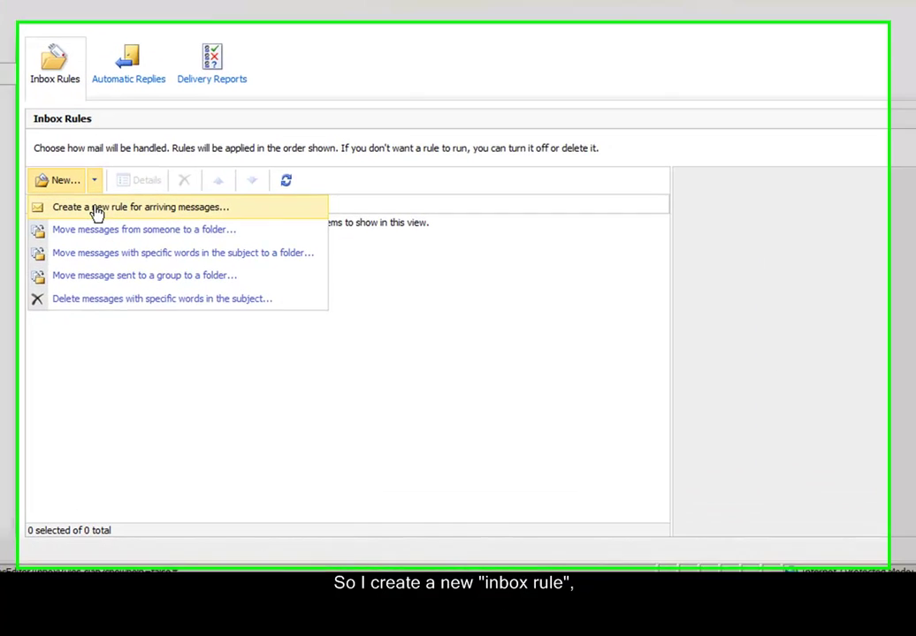
click(165, 269)
click(350, 187)
click(351, 252)
text(lottery)
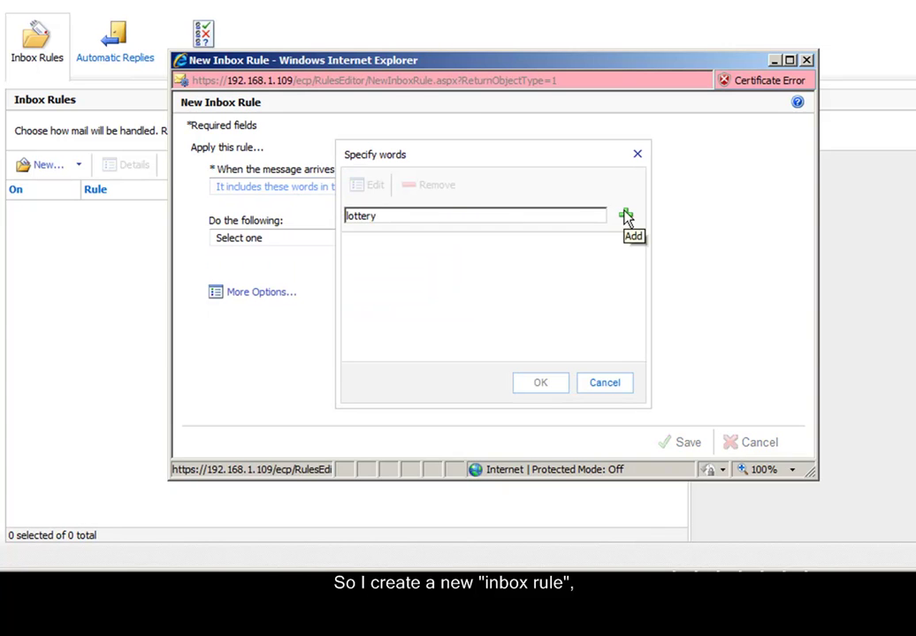
click(626, 217)
click(536, 385)
Set the rule's action to move matching messages to the Junk E-Mail folder.
click(472, 237)
click(356, 267)
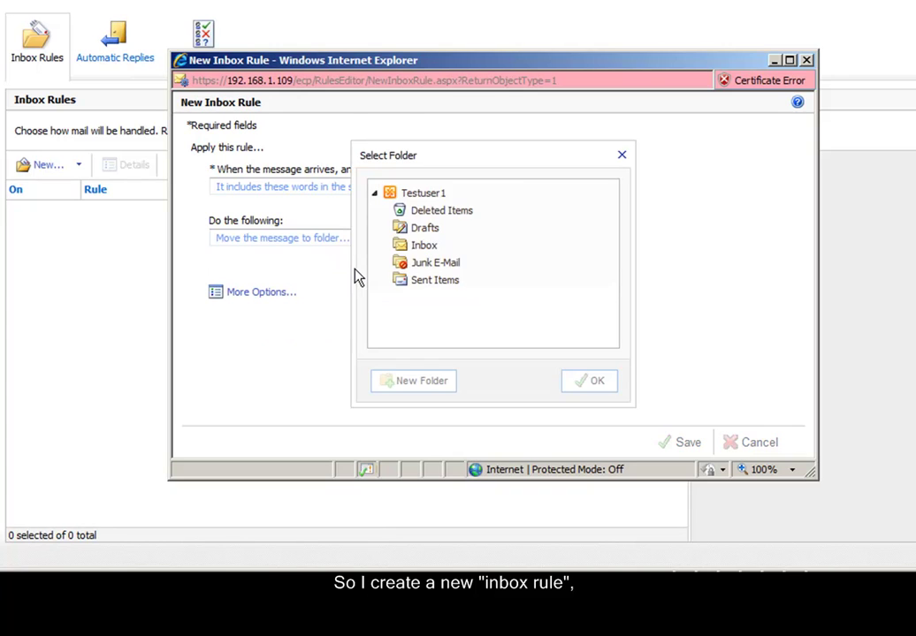
click(467, 268)
click(587, 380)
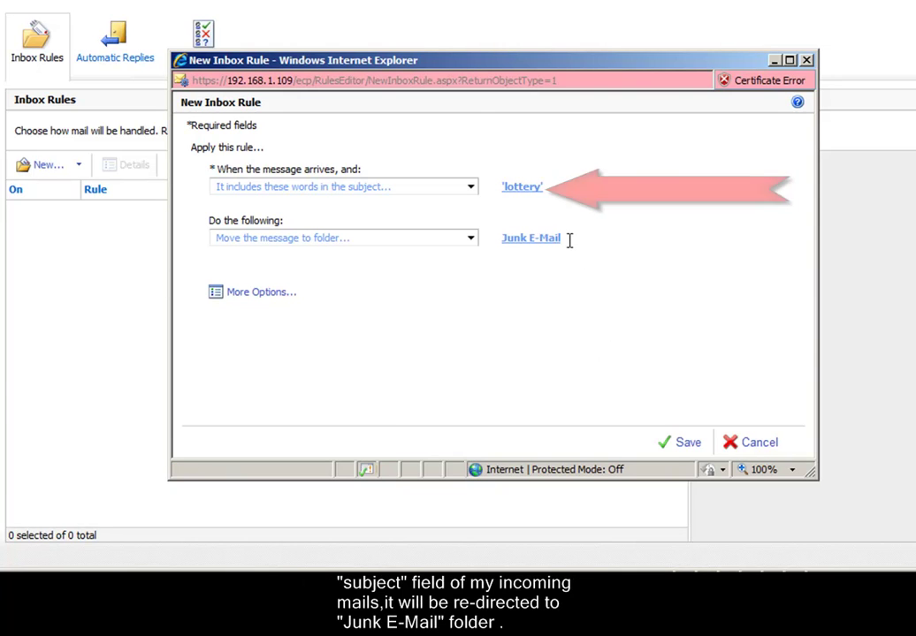
Save the rule, sign in as Testuser2, send 'lottery - Testing', and draft a body-only lottery mail.
click(683, 443)
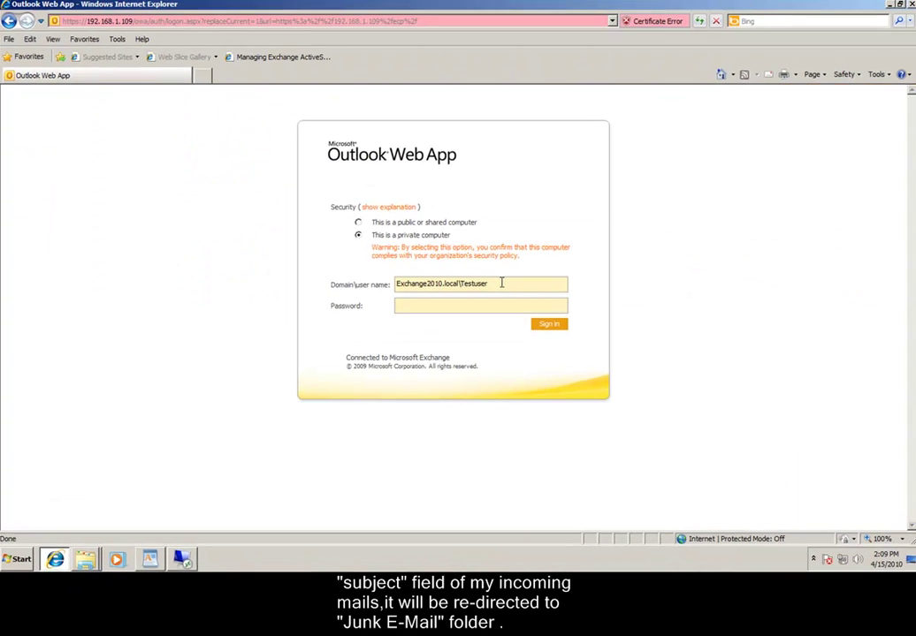
text(2010.local\Testuser2)
key(Tab)
text(Password123!)
key(Return)
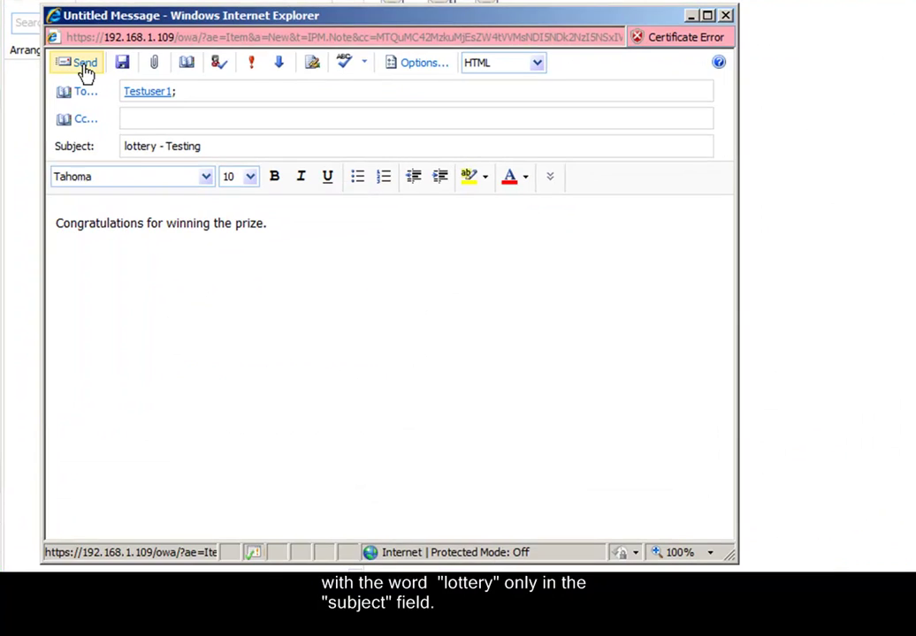
click(84, 66)
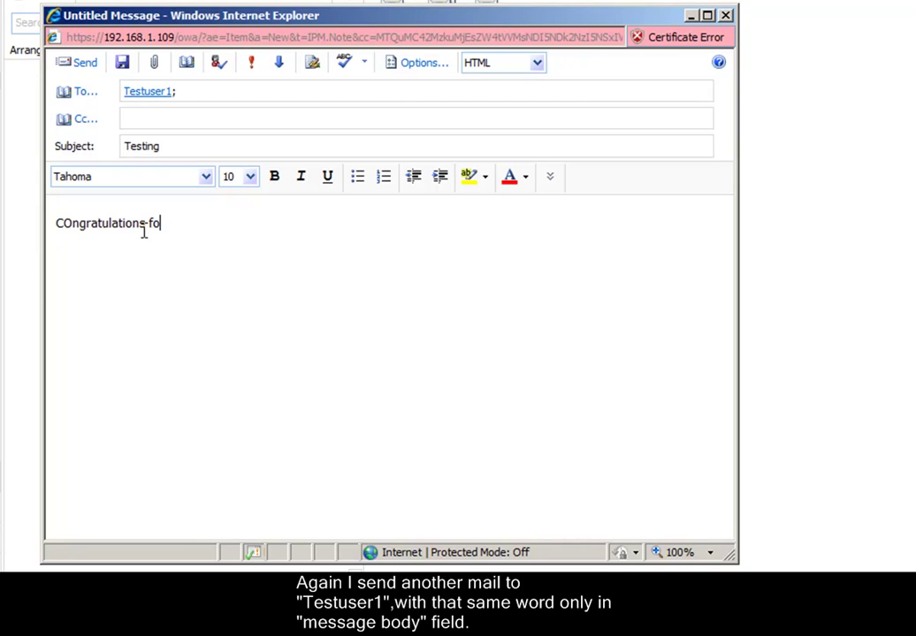
text(r winning lottery.)
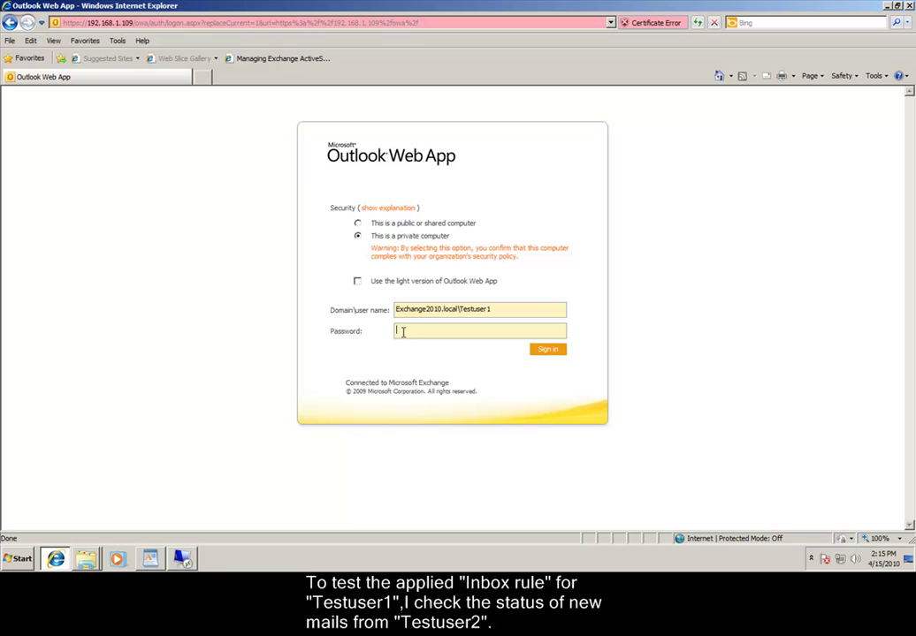
Sign in as Testuser1 and open 'lottery - Testing' in Junk E-Mail and 'Testing' in Inbox.
text(*********)
text(**)
click(542, 353)
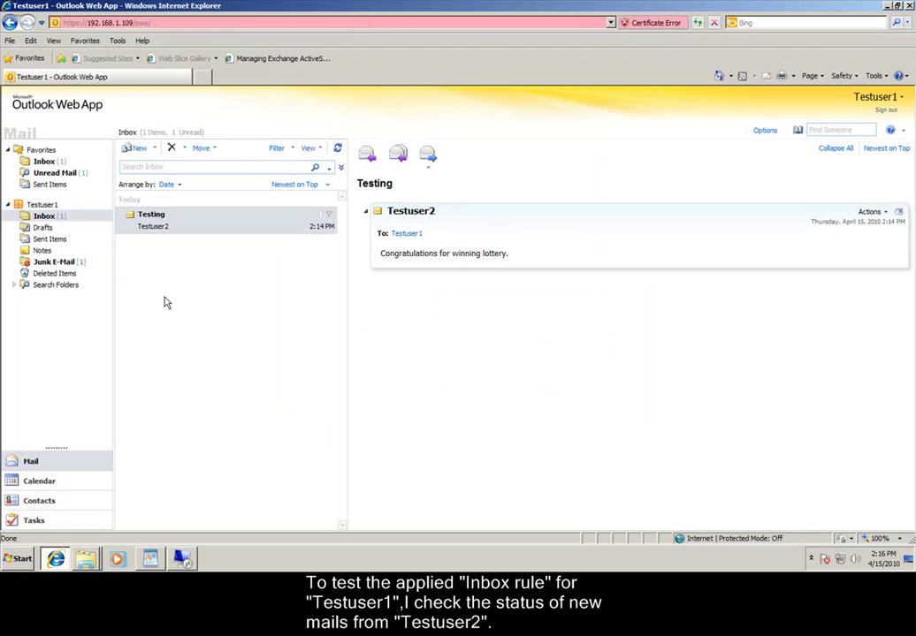
click(71, 265)
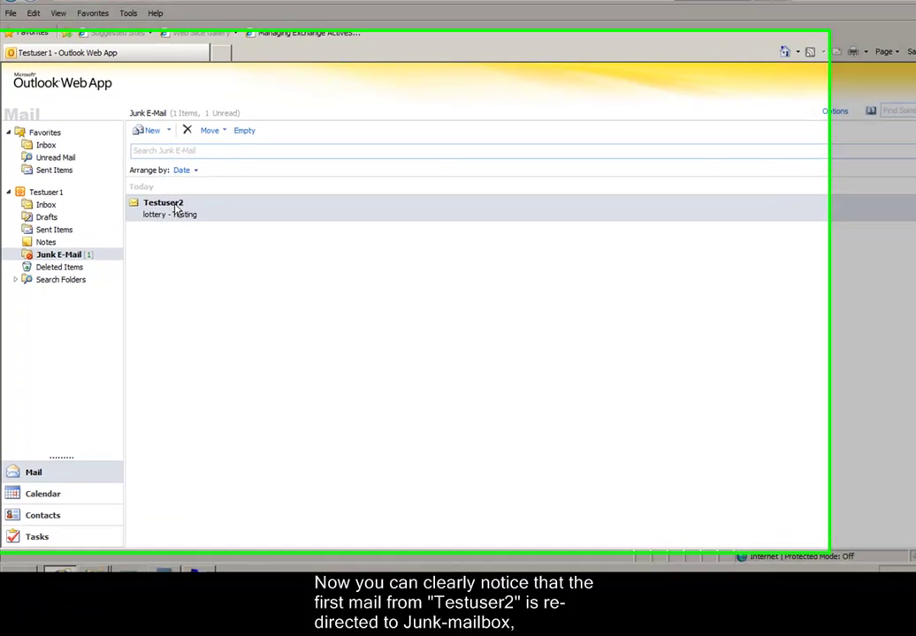
double_click(177, 209)
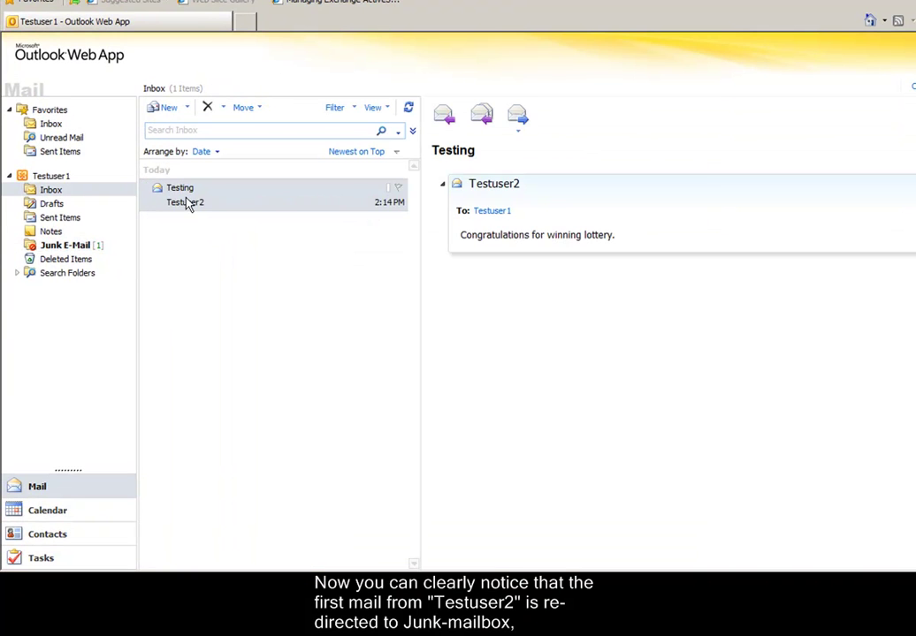
double_click(190, 204)
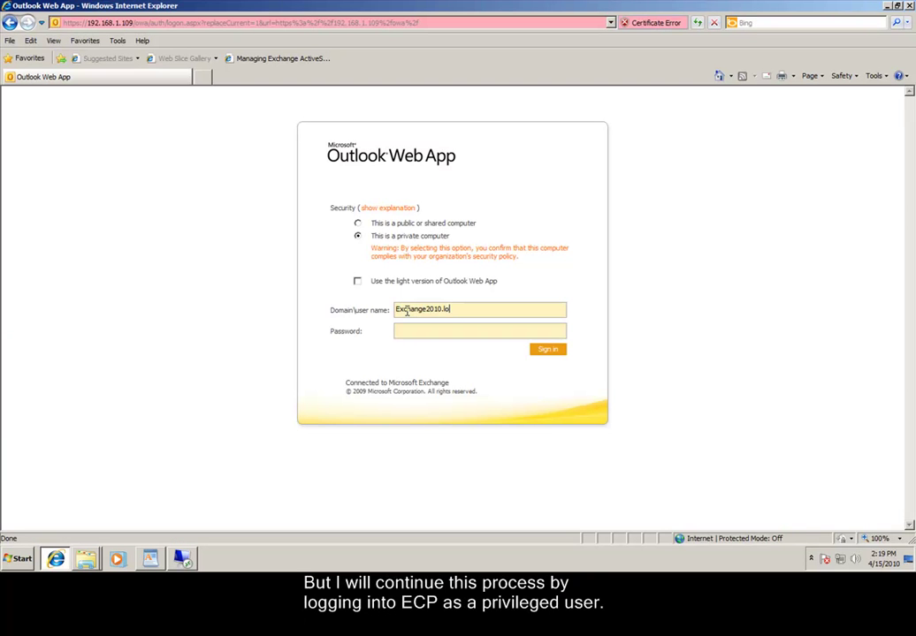
Sign in to Exchange Control Panel with the administrator account and its password.
text(cal\Admini)
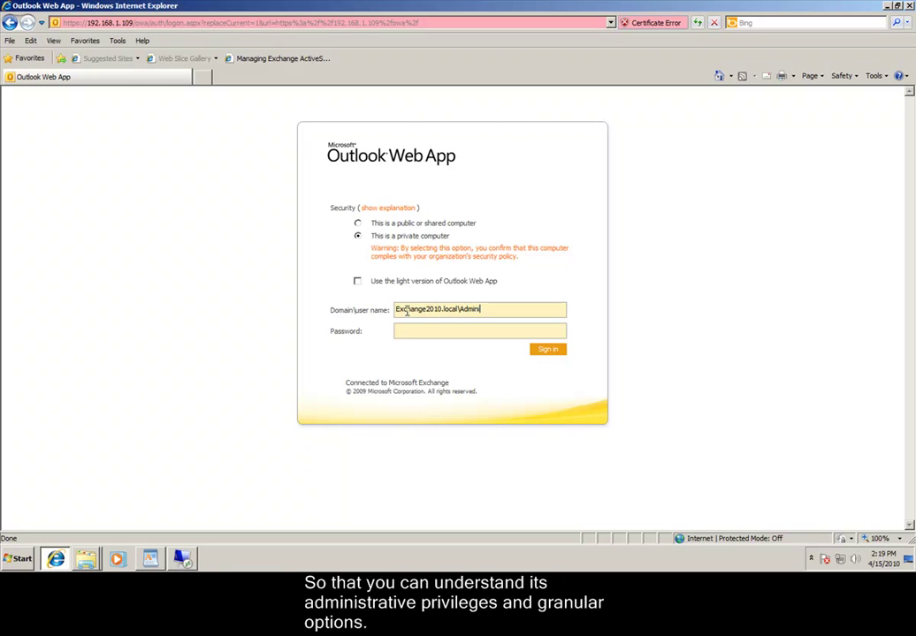
text(strator)
click(419, 332)
text(••••••••••••)
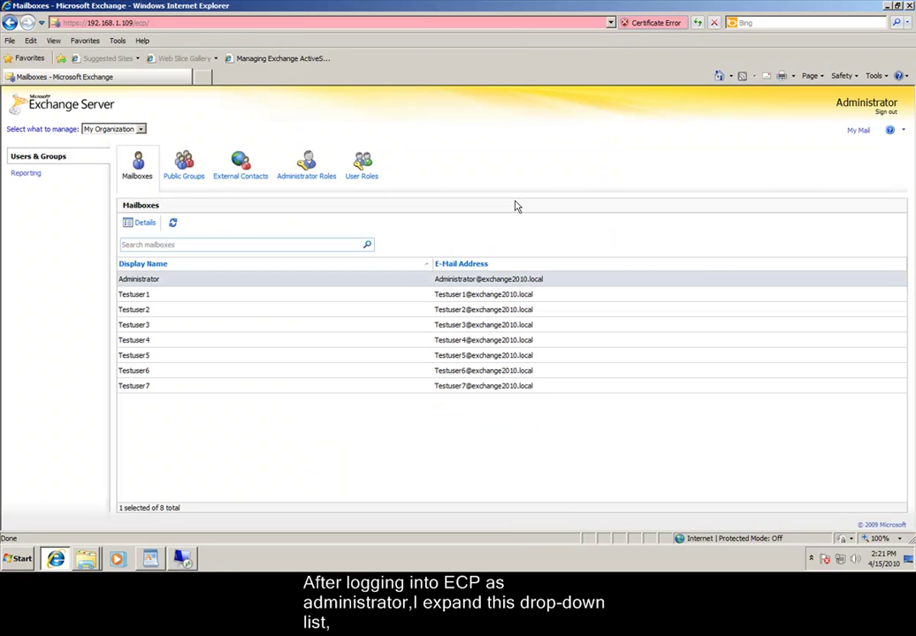
Browse the Myself, My Organization and Reporting views, then choose to manage Testuser1 as Another User.
click(141, 130)
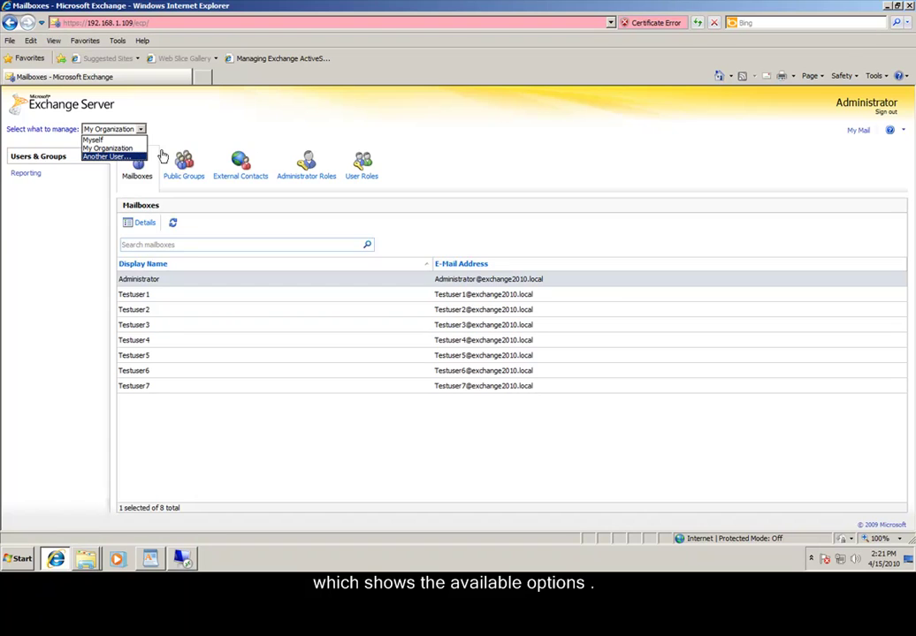
click(112, 140)
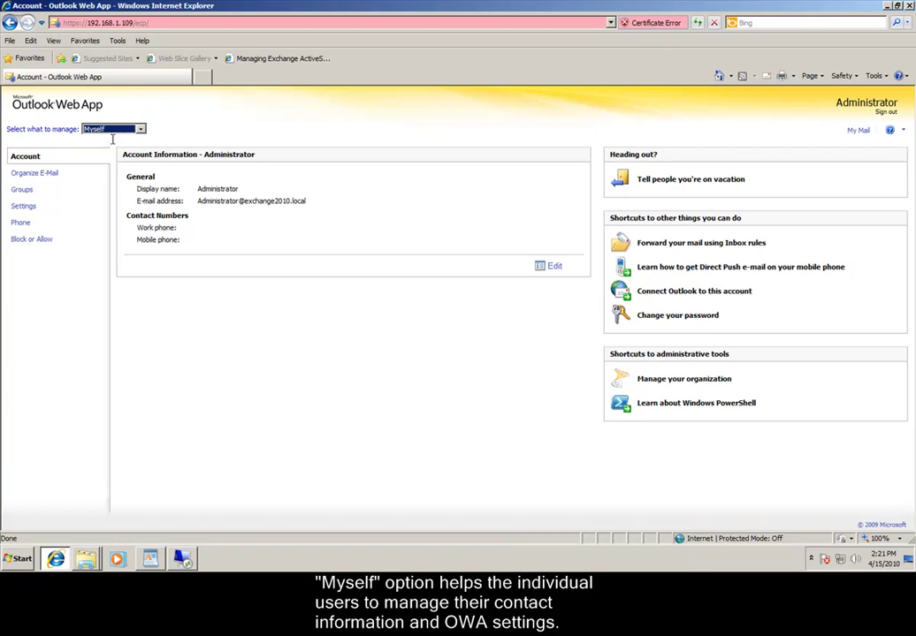
click(114, 129)
click(104, 145)
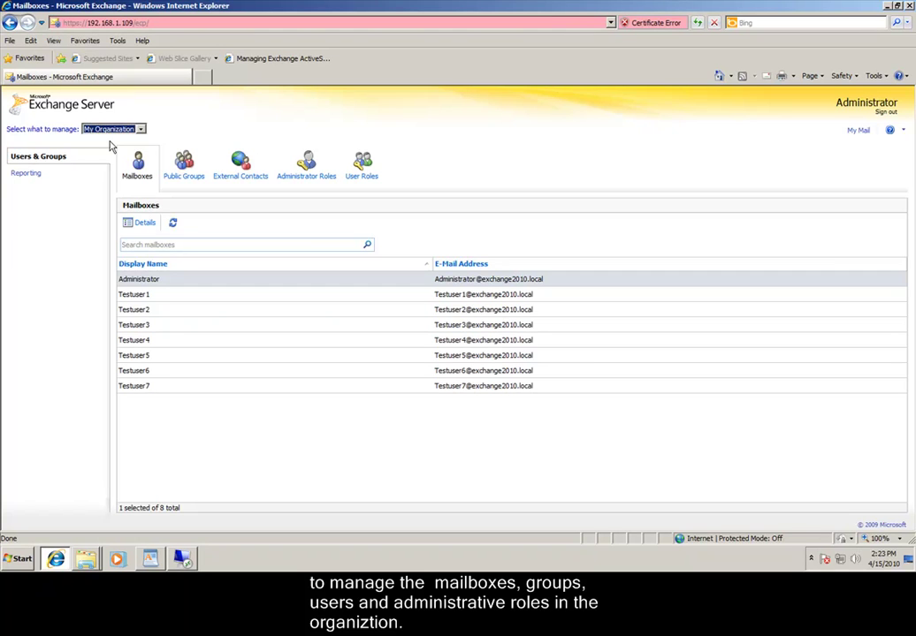
click(25, 173)
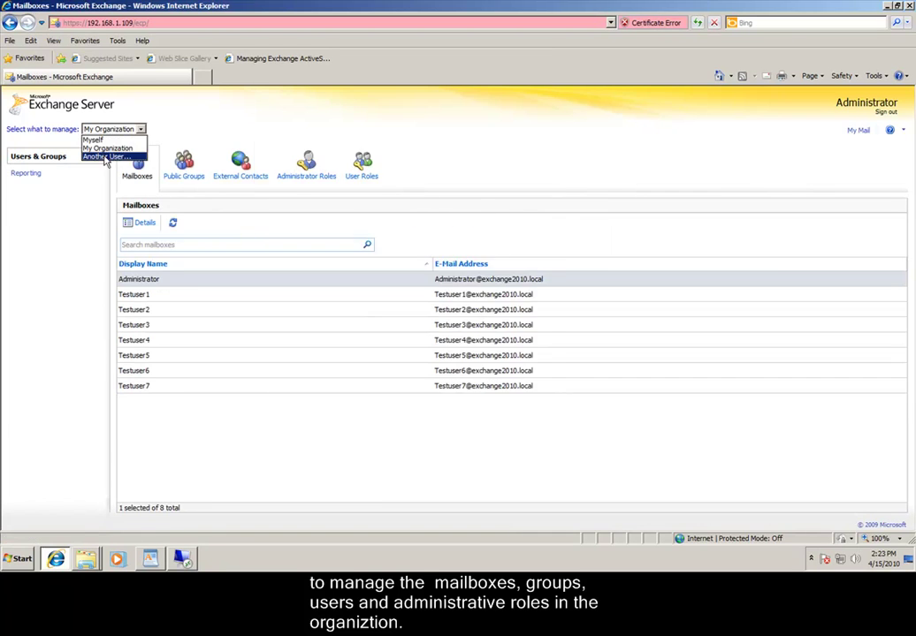
click(104, 158)
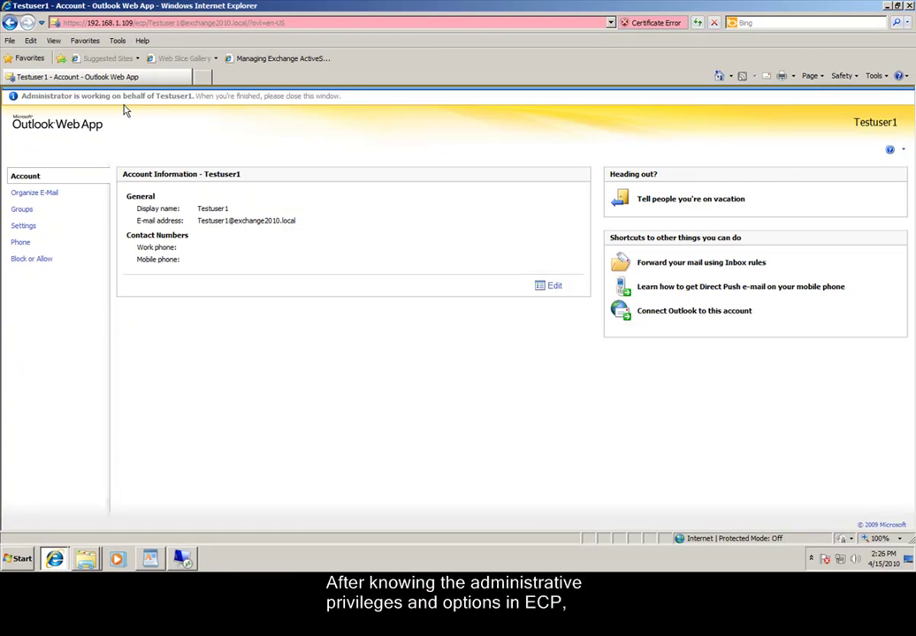
Change the lottery rule's condition to 'includes these words in the subject or body' with lottery, and save.
click(53, 195)
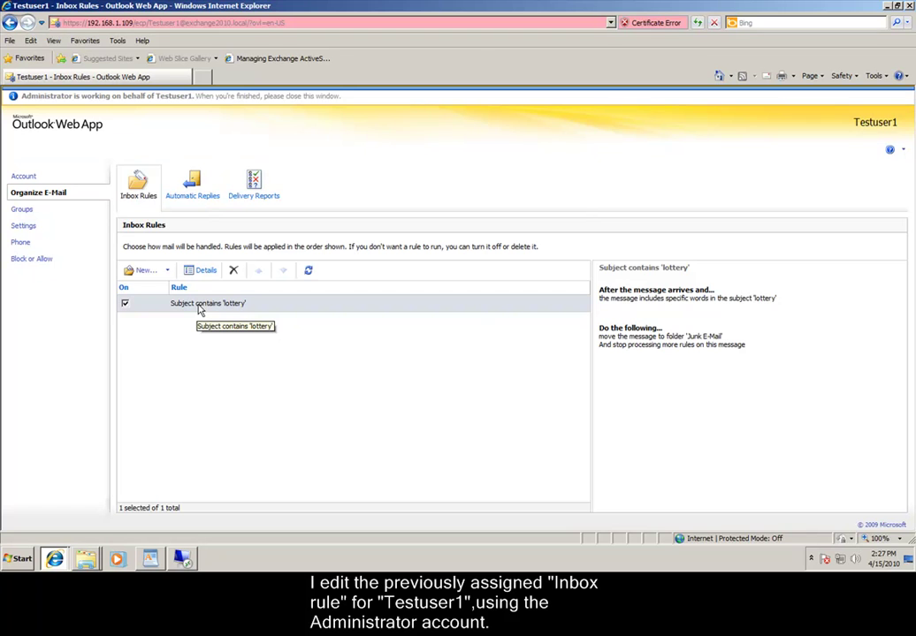
double_click(199, 305)
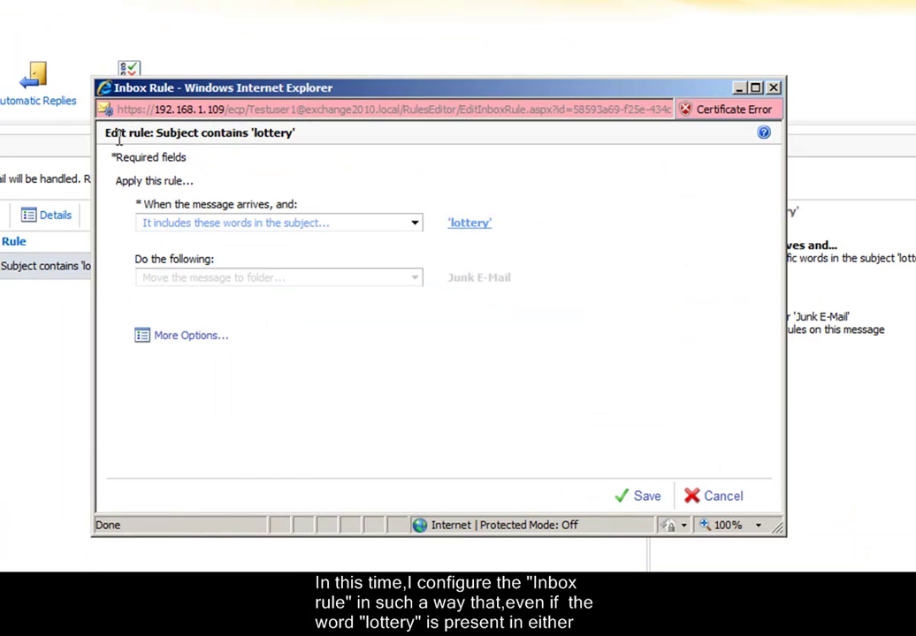
click(415, 225)
click(398, 311)
text(lottery)
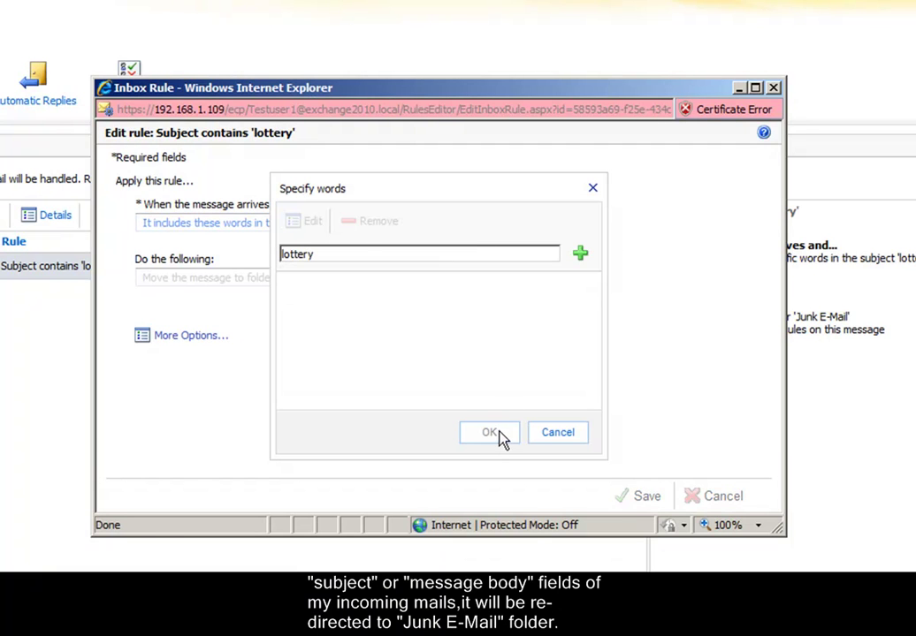
click(580, 255)
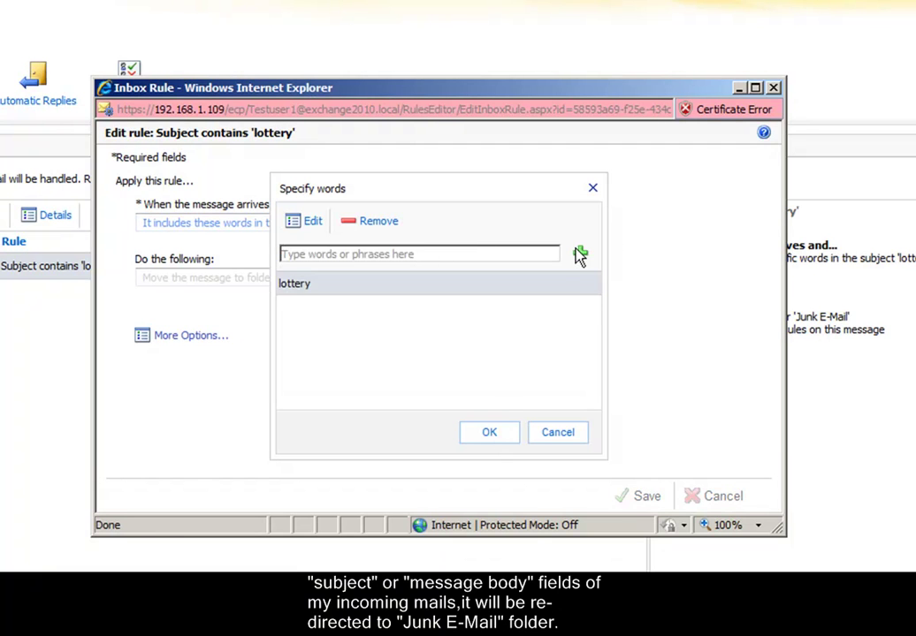
click(491, 432)
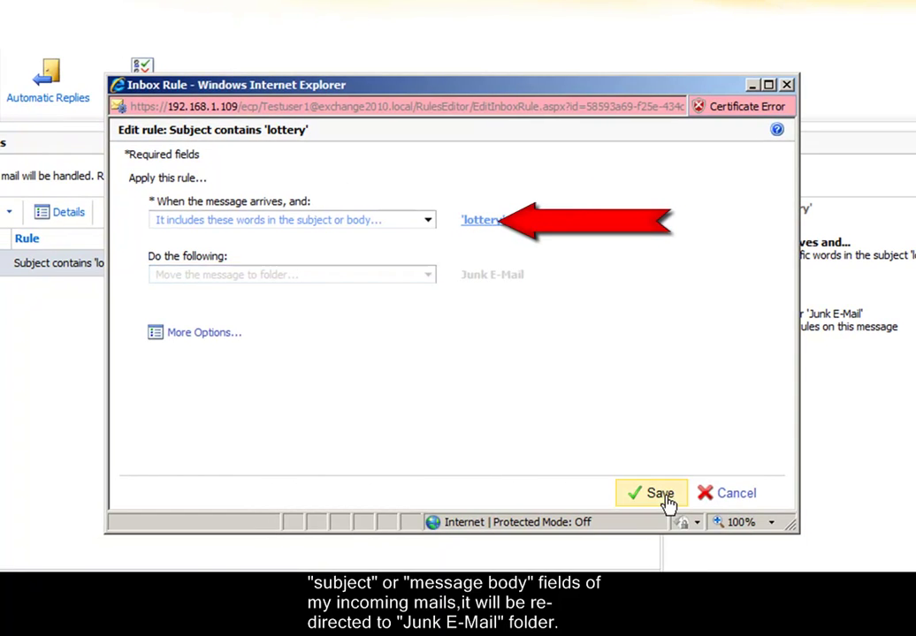
click(665, 501)
key(alt+Tab)
key(alt+Tab)
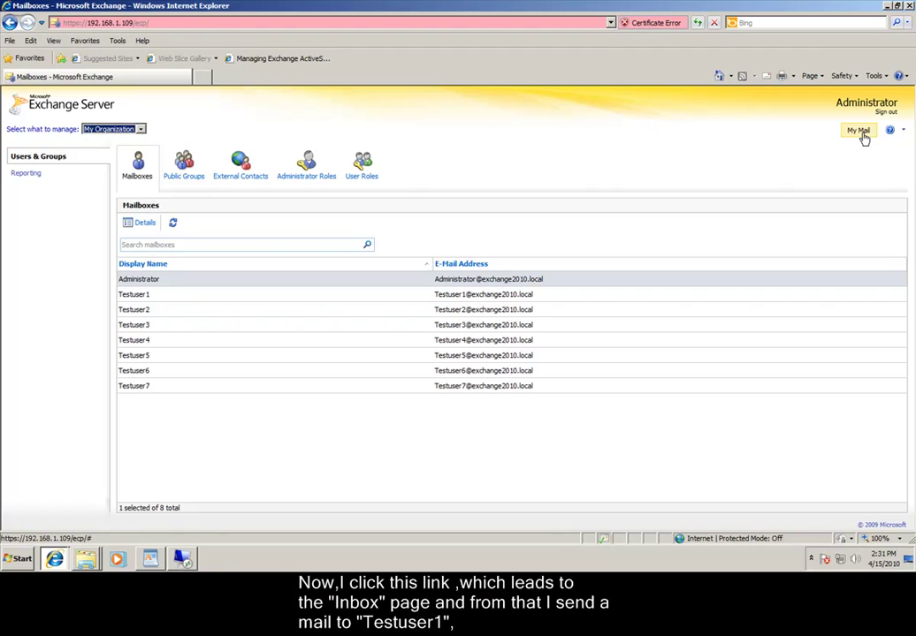
From the administrator's mailbox, send 'lottery_Testing_First mail' to Testuser1.
click(863, 132)
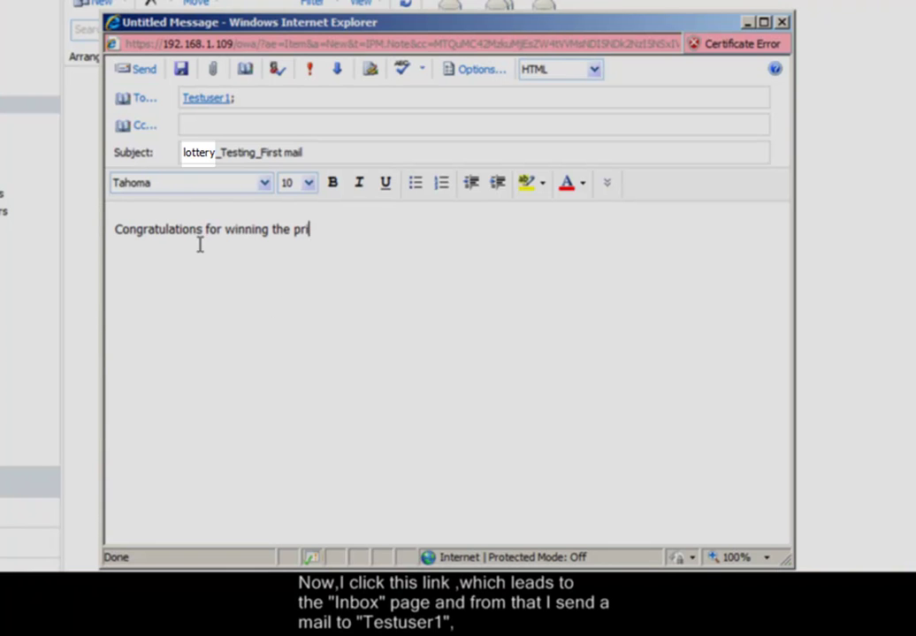
text(ze.)
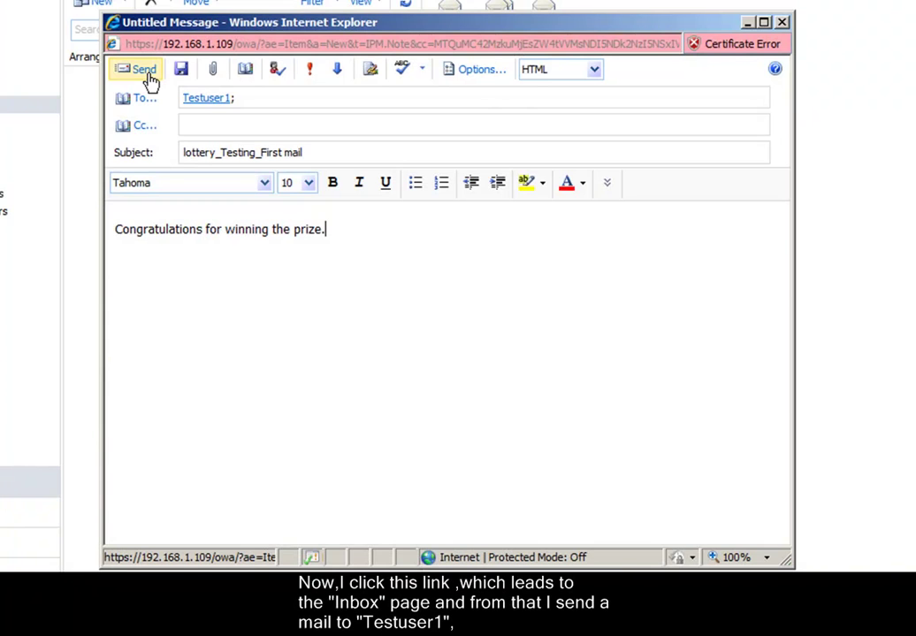
click(144, 71)
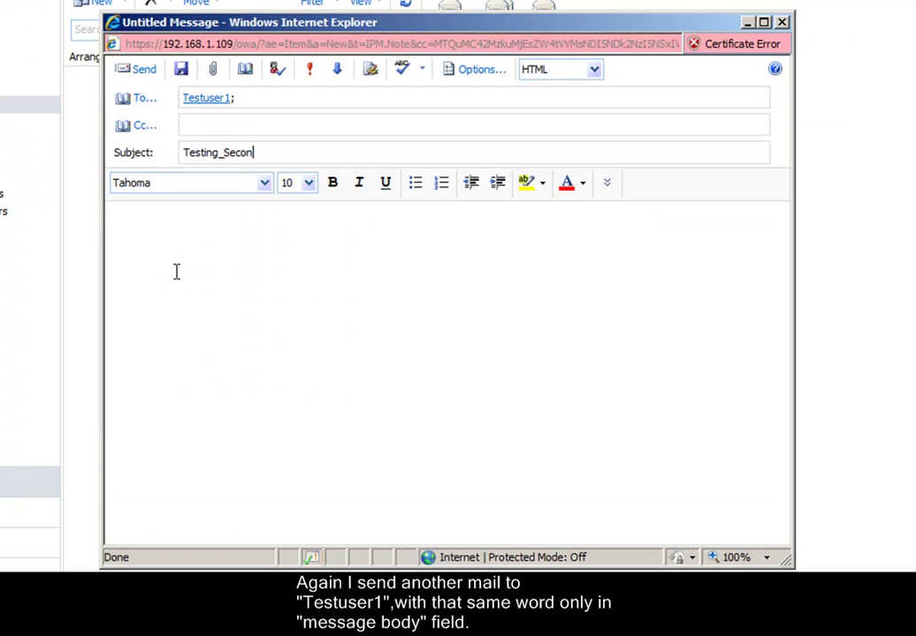
Send 'Testing_Second mail' with lottery only in the body, then sign in as Testuser1.
text(d mail)
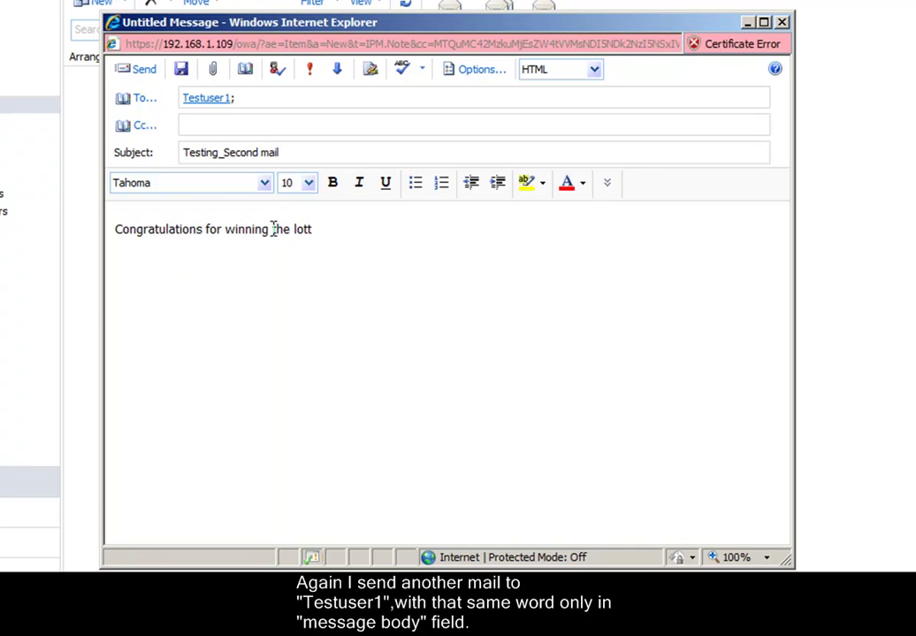
text(ery.)
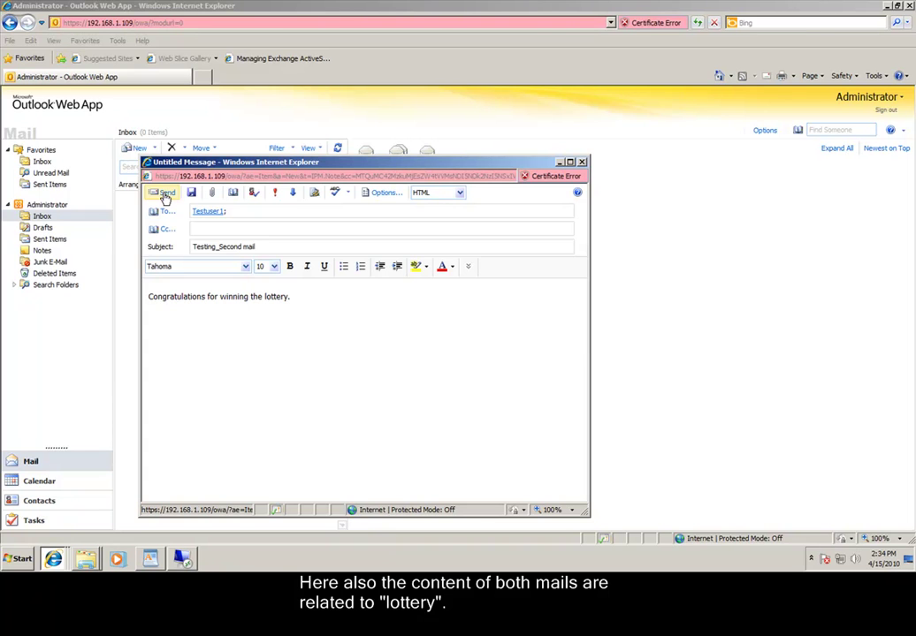
click(163, 196)
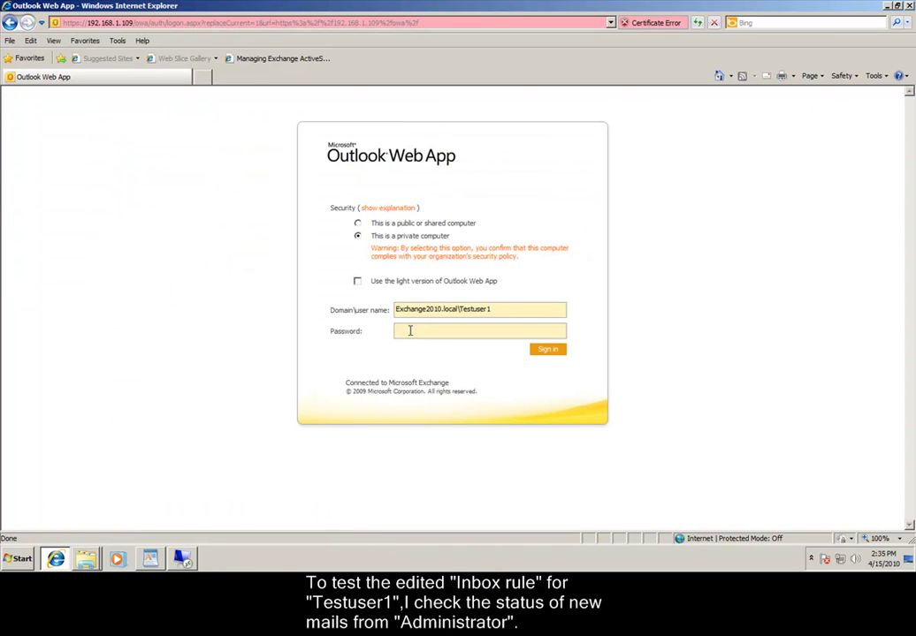
text(Password1234)
click(548, 351)
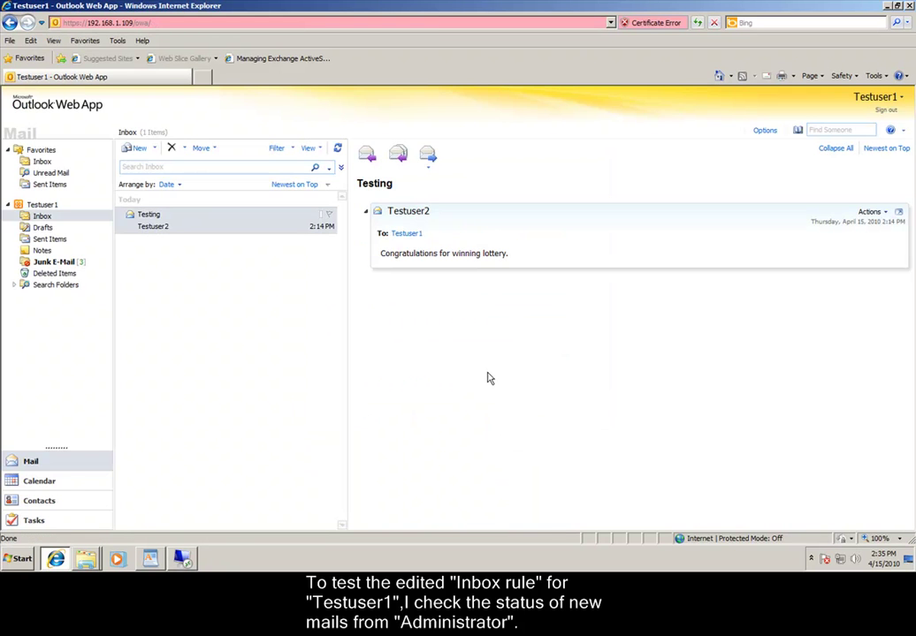